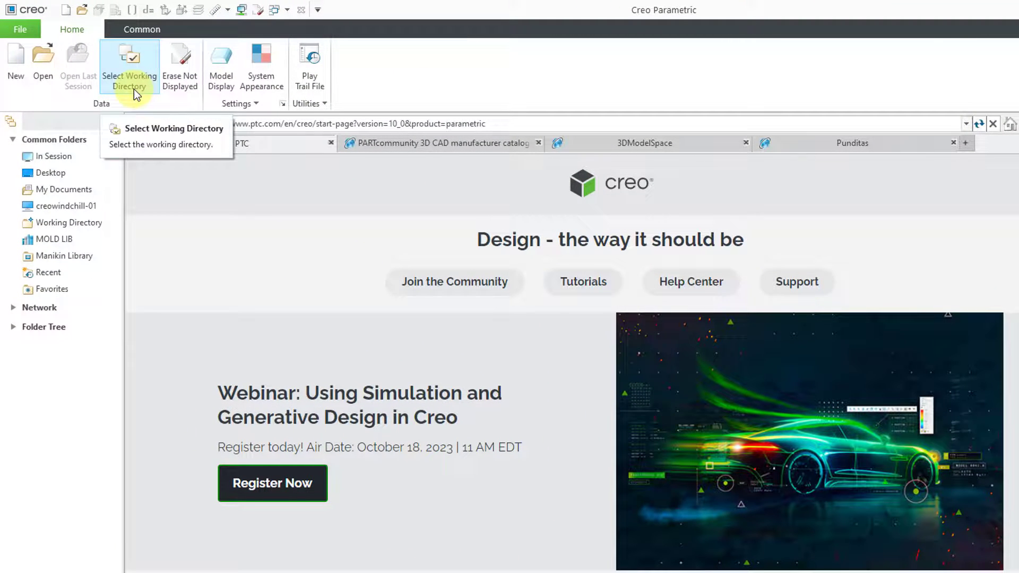
- Set the working directory to the CAD-Files folder on drive C:
click(133, 89)
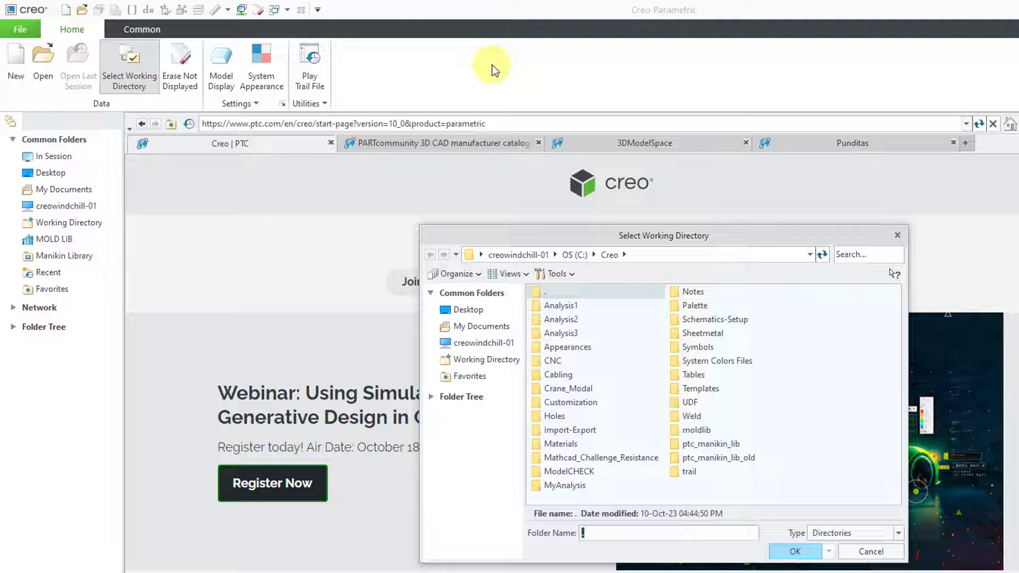
click(569, 256)
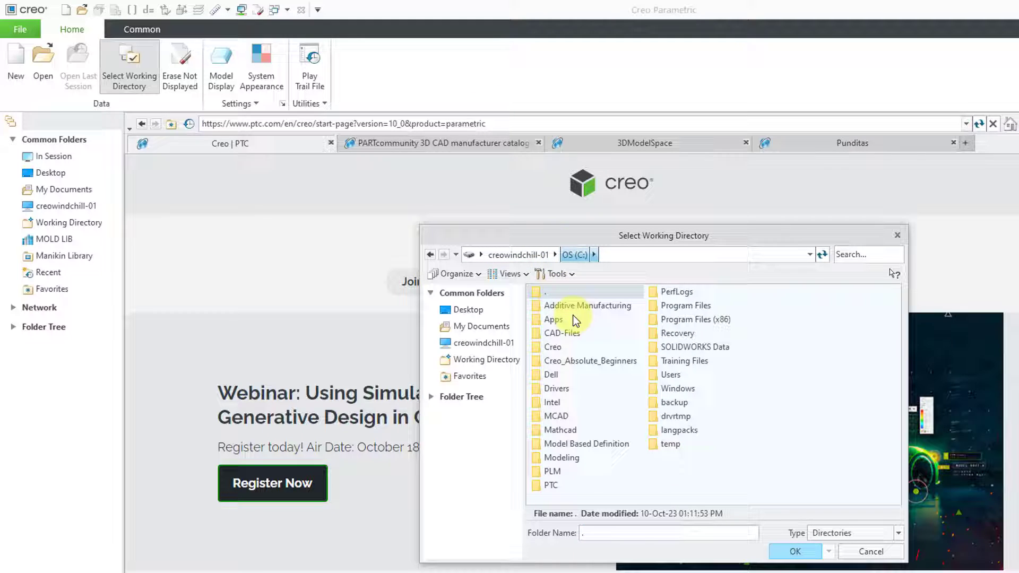
double_click(570, 335)
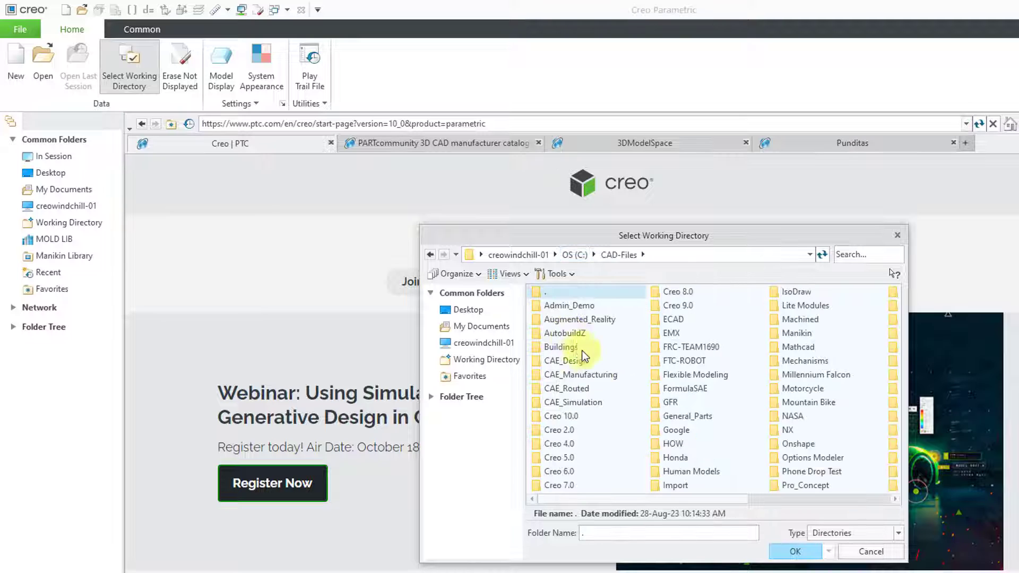
click(796, 552)
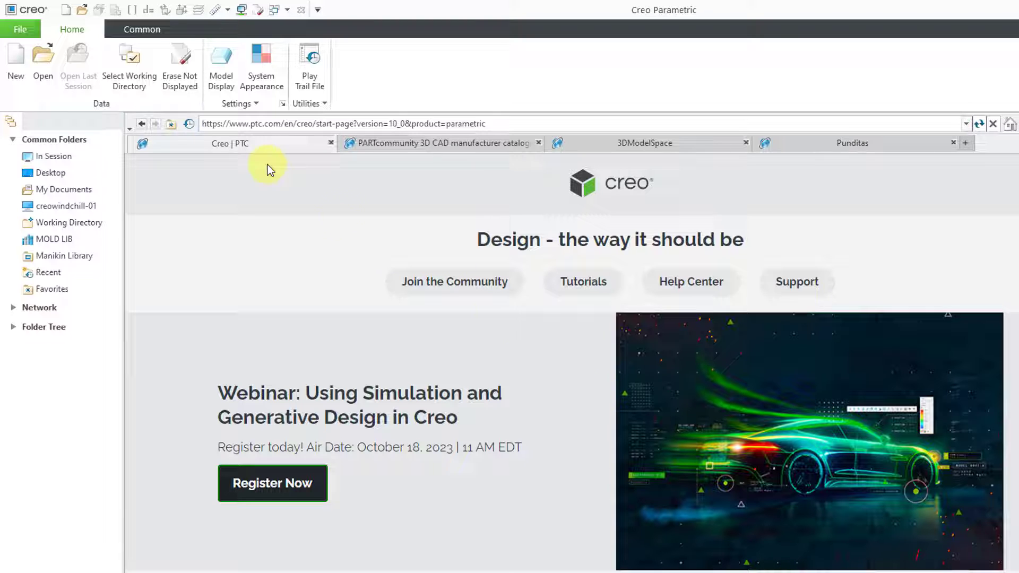
- Change the working directory to the Creo 10.0 subfolder inside CAD-Files through Manage Session
click(21, 30)
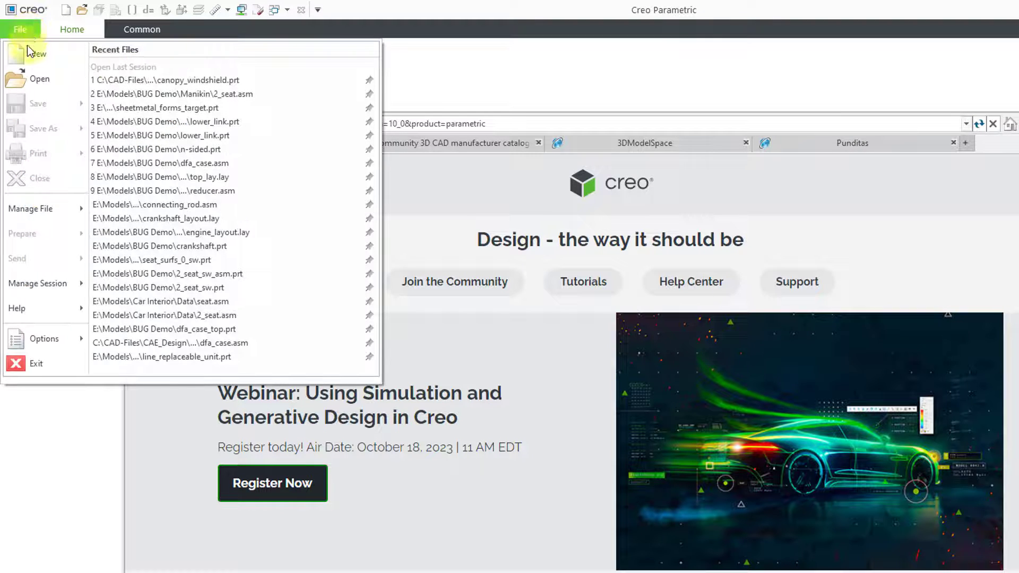
mouse_move(52, 281)
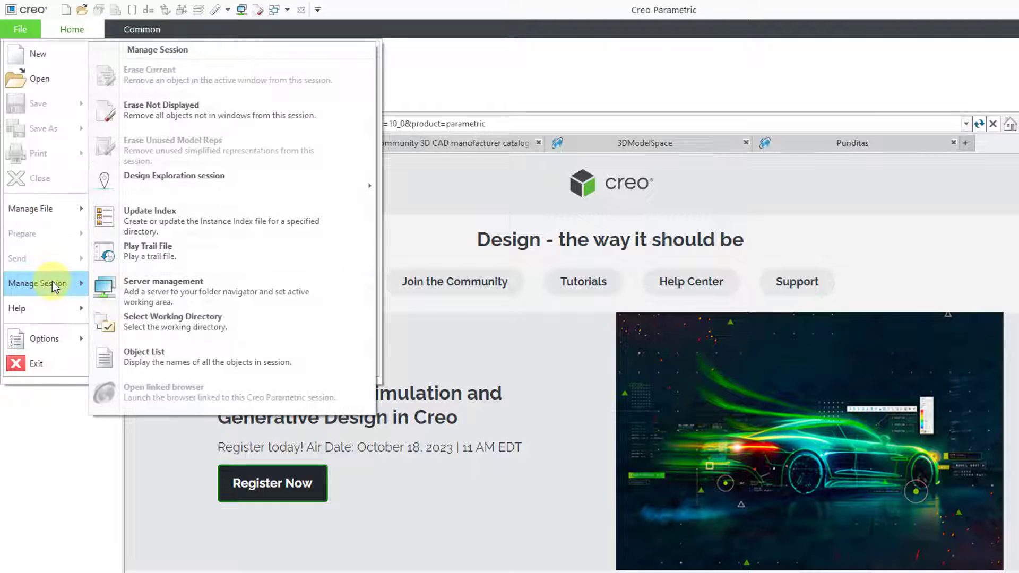
click(211, 323)
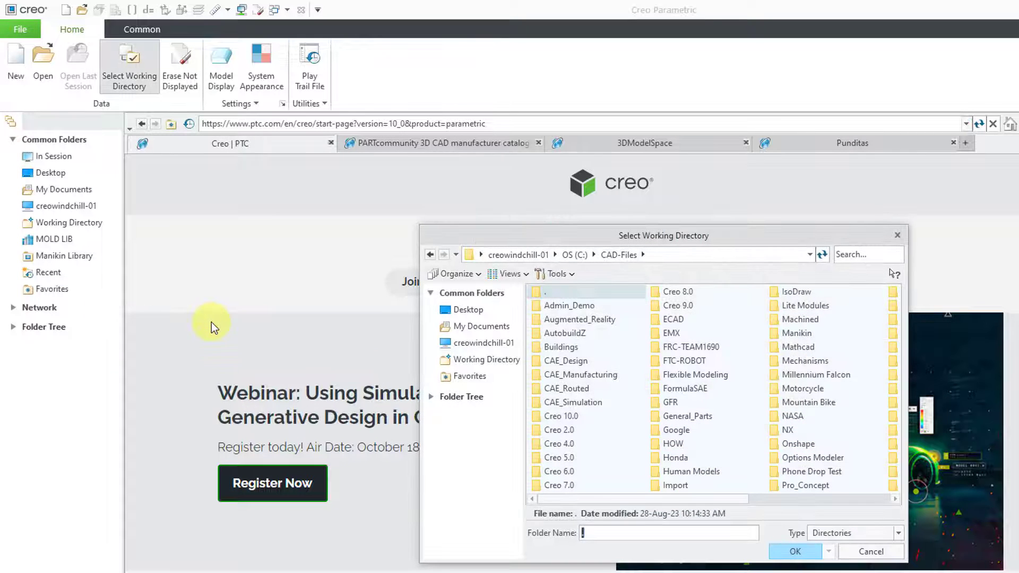
double_click(573, 418)
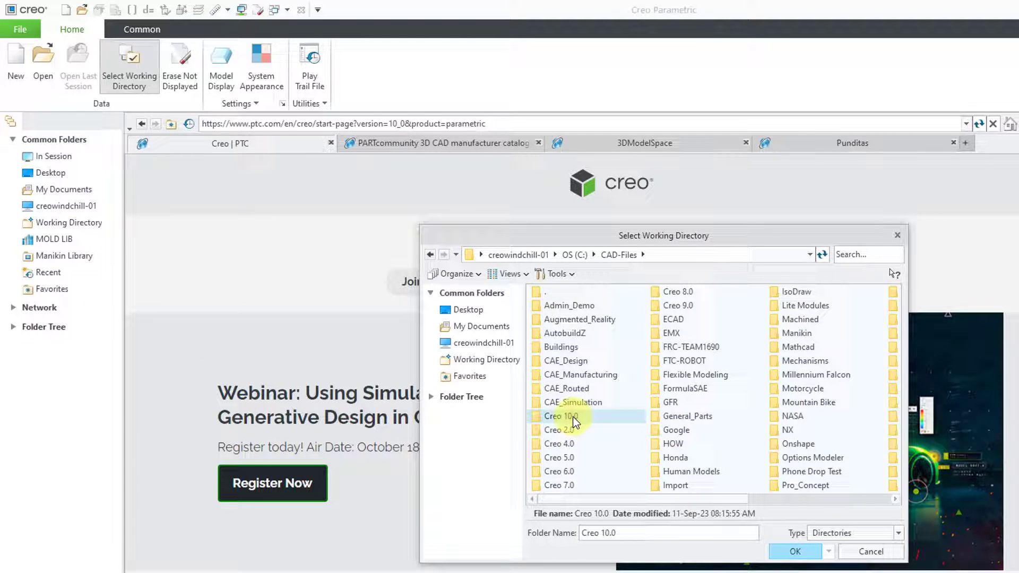
click(796, 551)
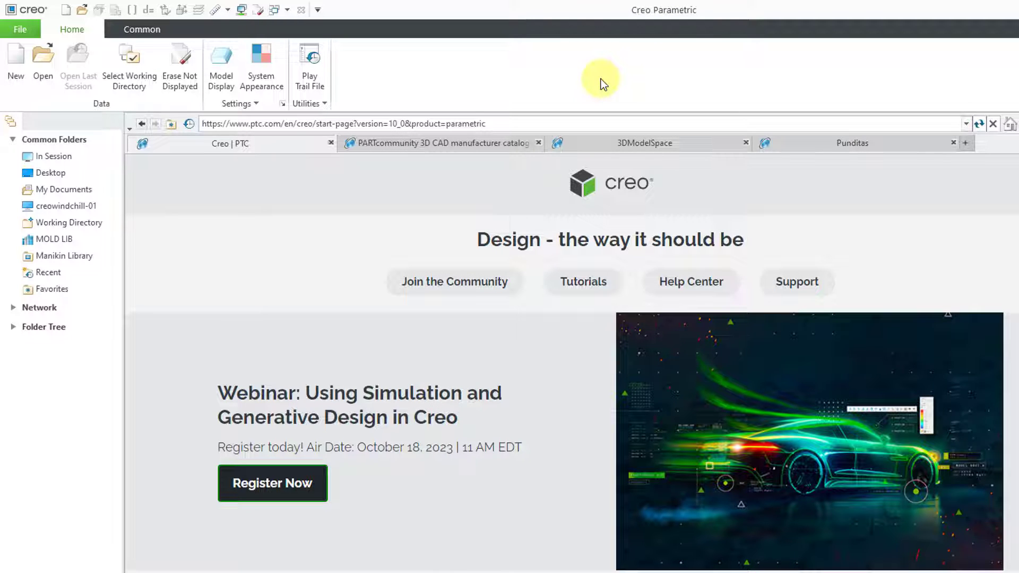
click(42, 82)
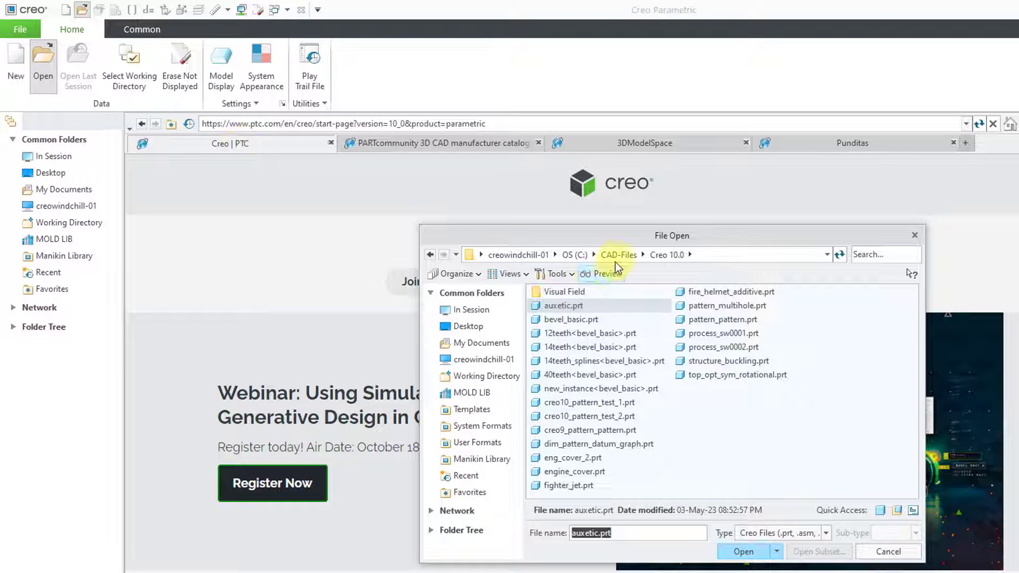
click(617, 256)
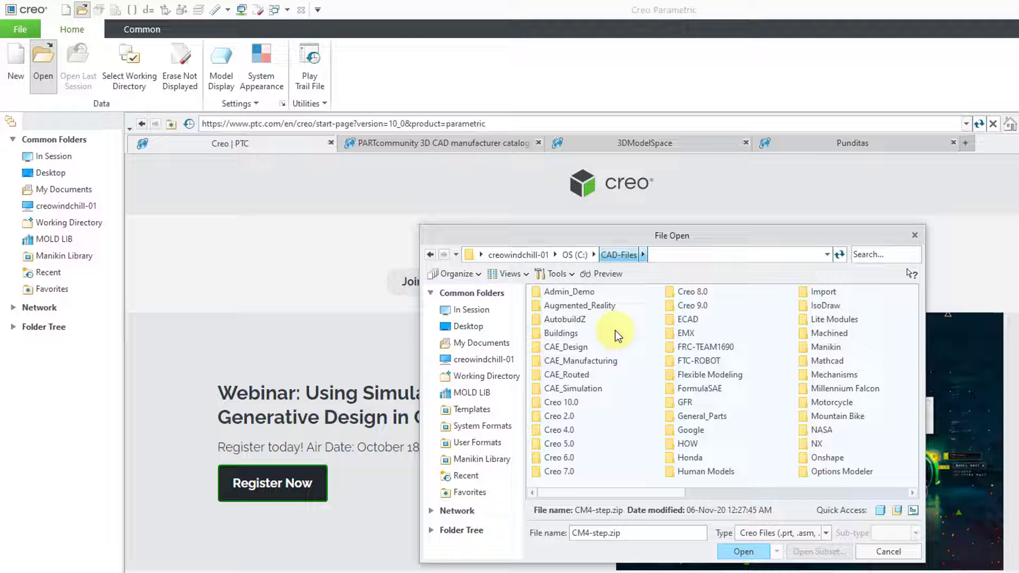
right_click(582, 349)
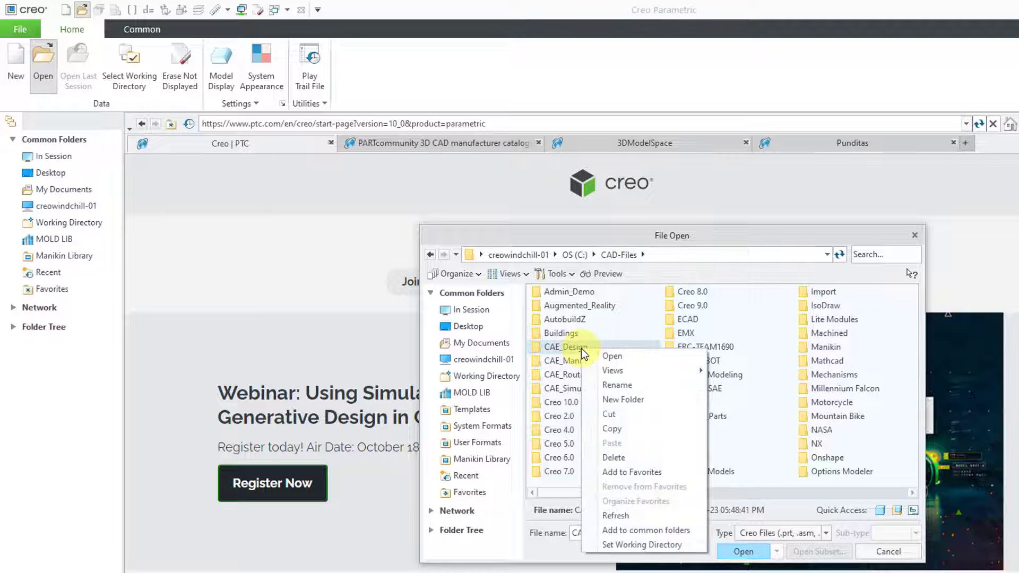
click(646, 546)
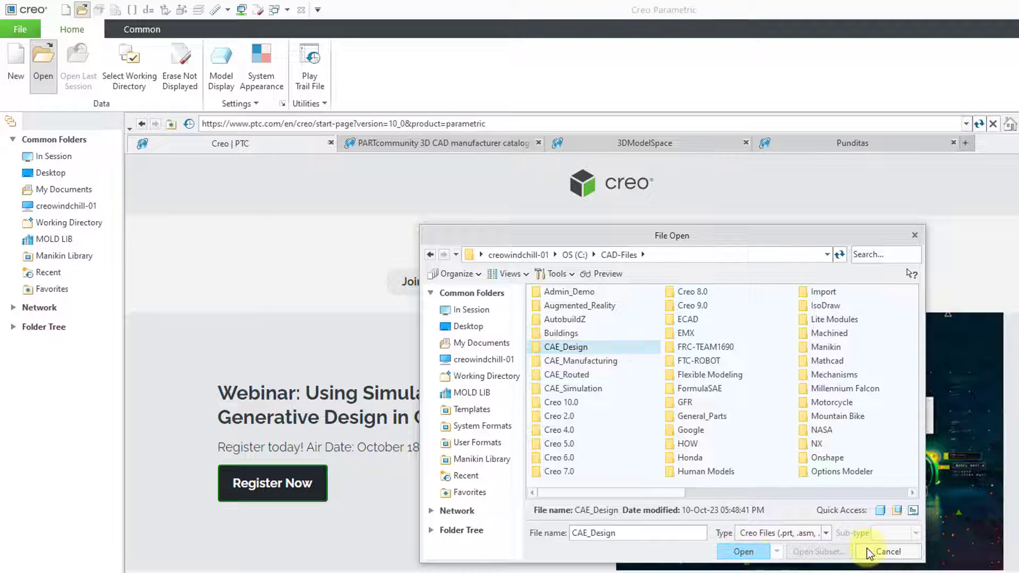
click(894, 552)
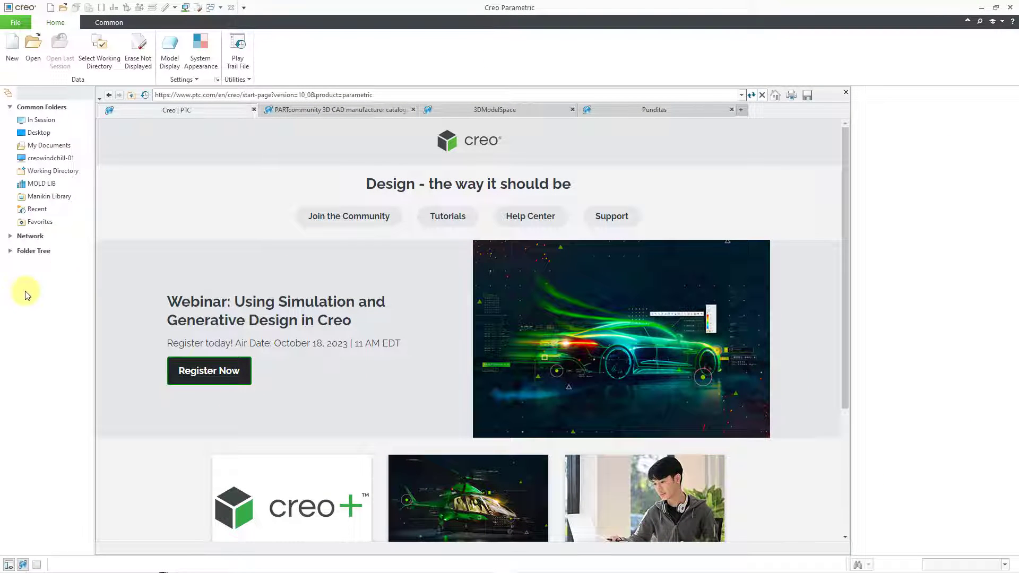
- Expand and widen the navigator folder tree, then set CAE_Routed as working directory from its context menu
click(10, 252)
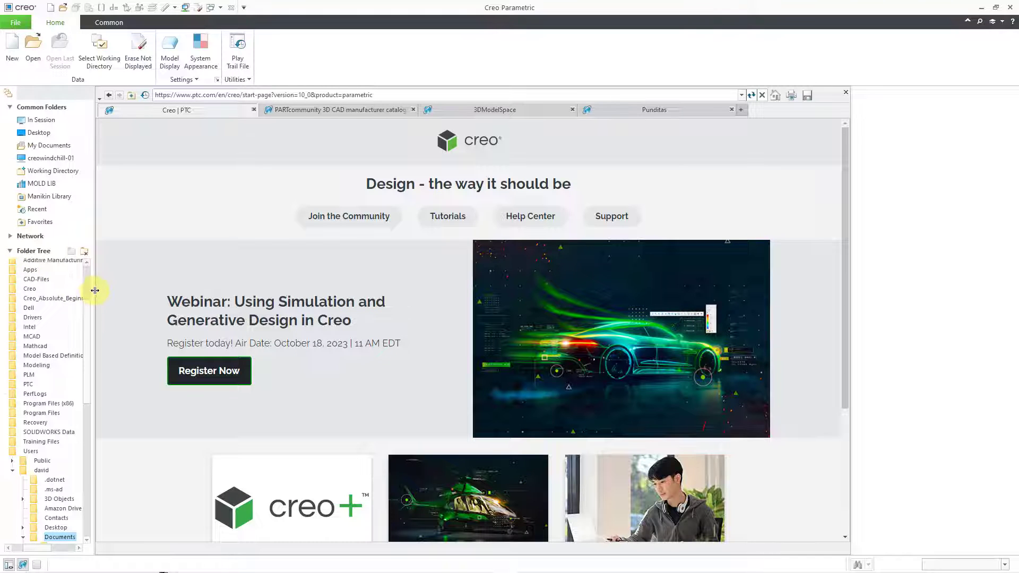
drag(94, 288, 167, 294)
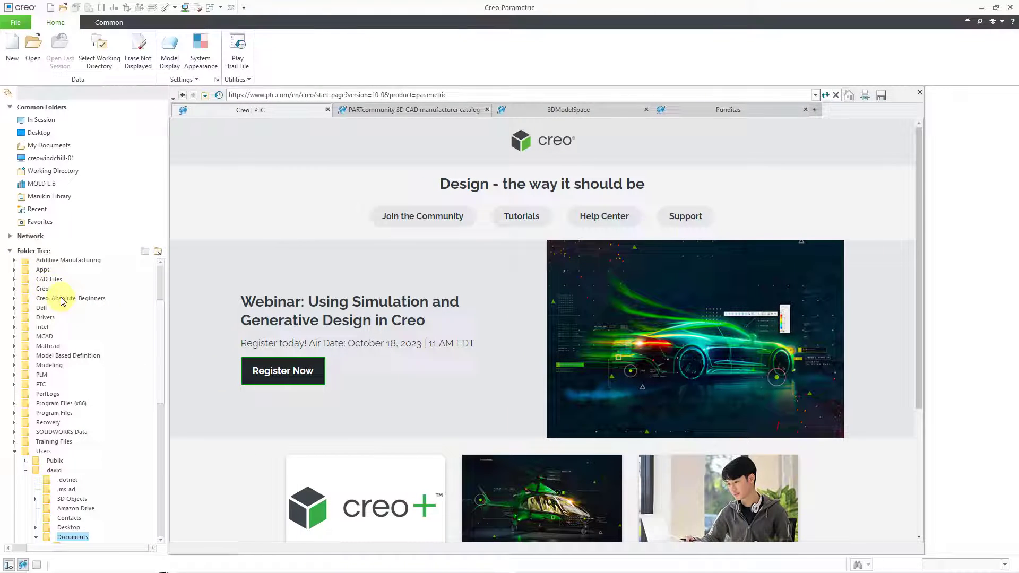
click(15, 280)
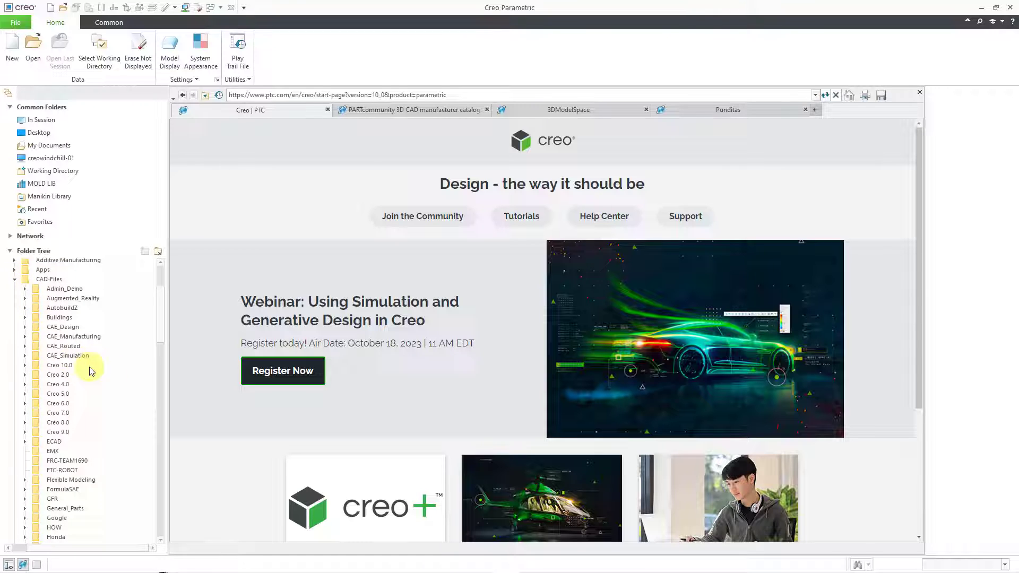
right_click(69, 350)
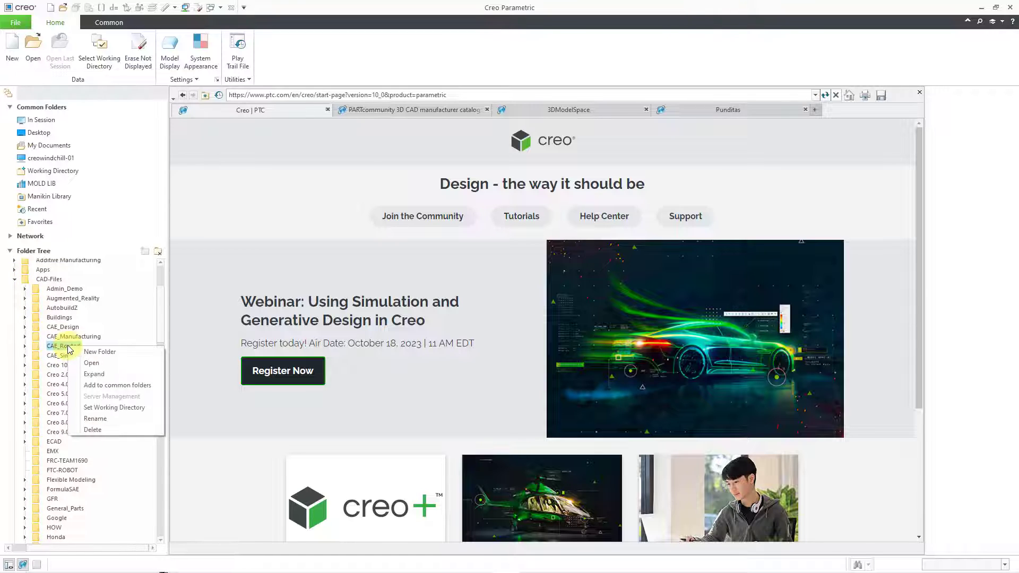
click(105, 408)
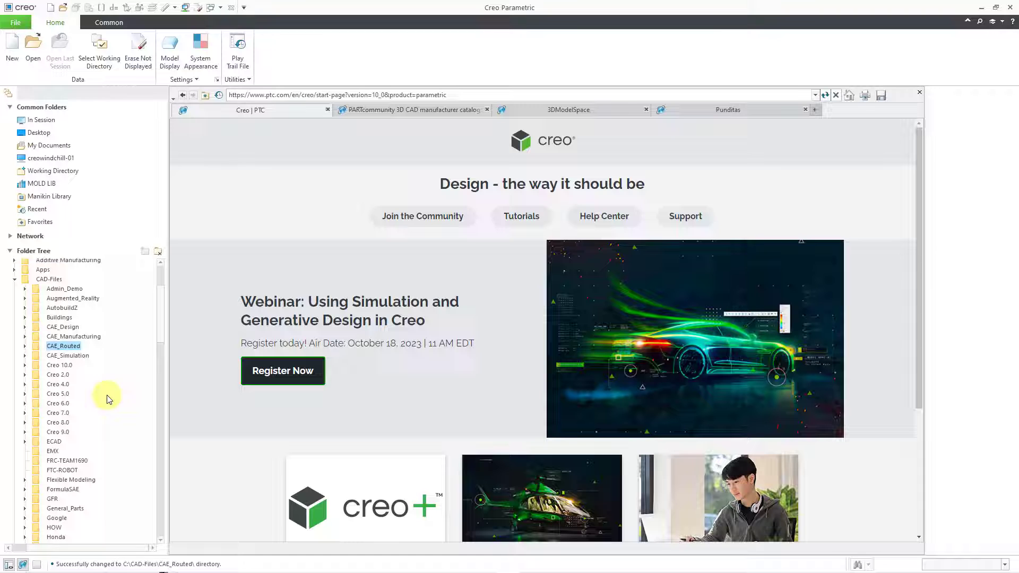
- Open the Configuration Editor in Options and browse the C:\Creo\config.pro option list
click(16, 24)
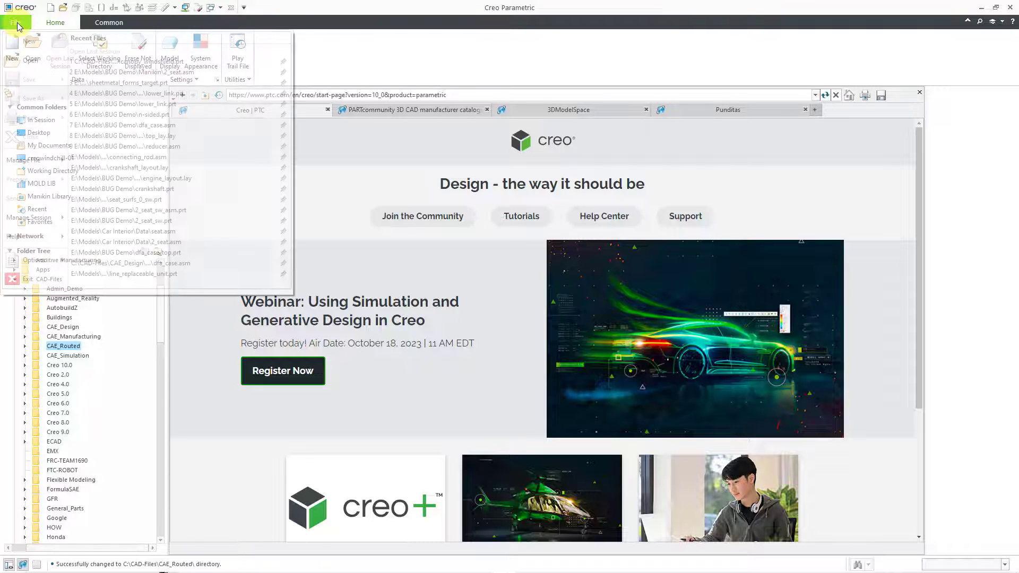
mouse_move(24, 268)
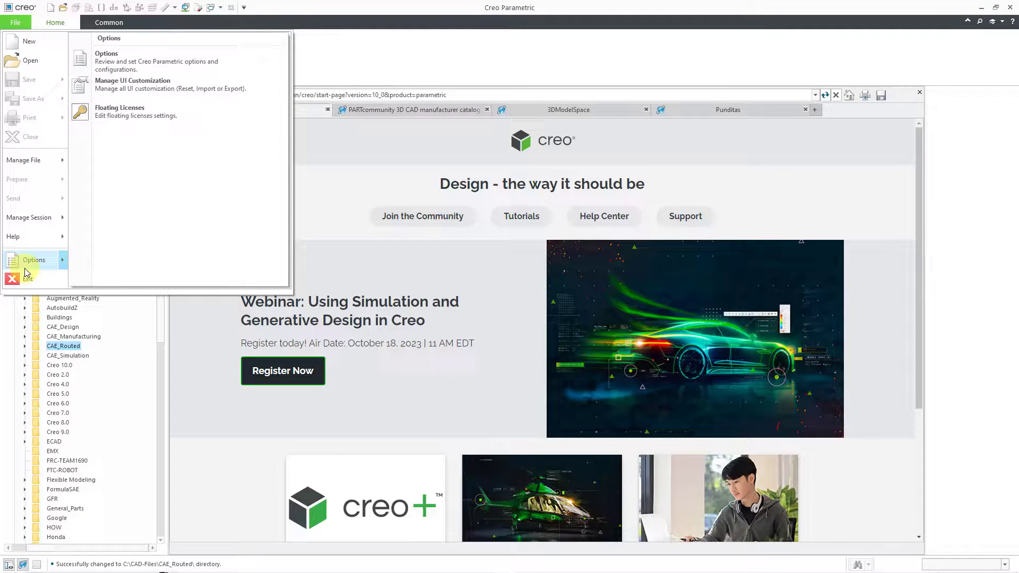
click(152, 66)
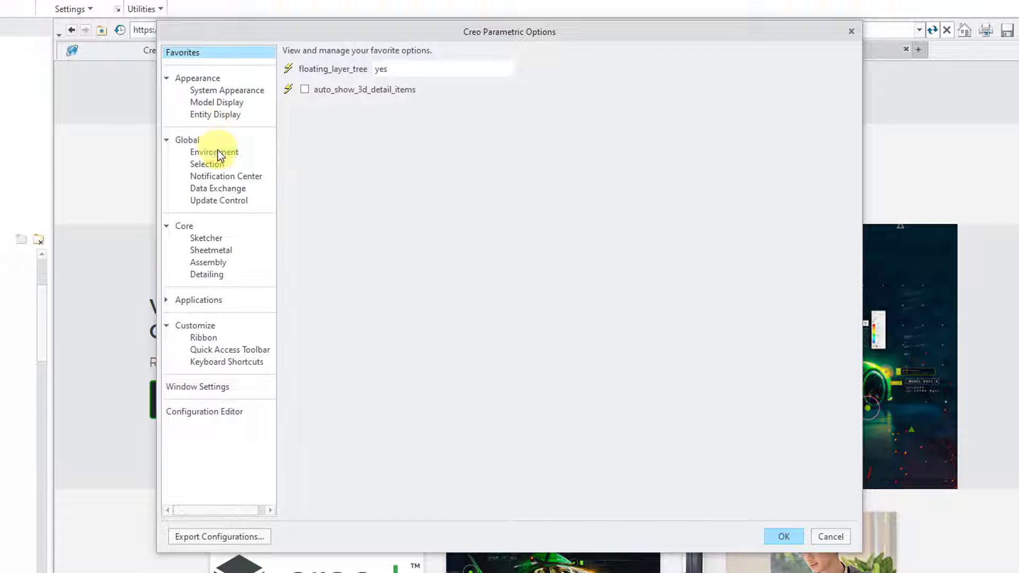
click(251, 169)
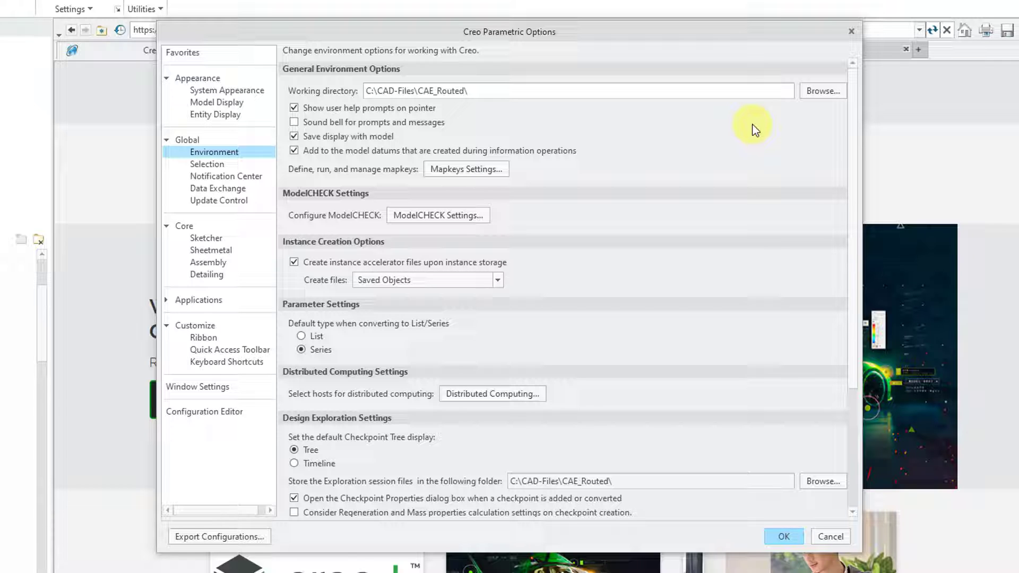
click(218, 413)
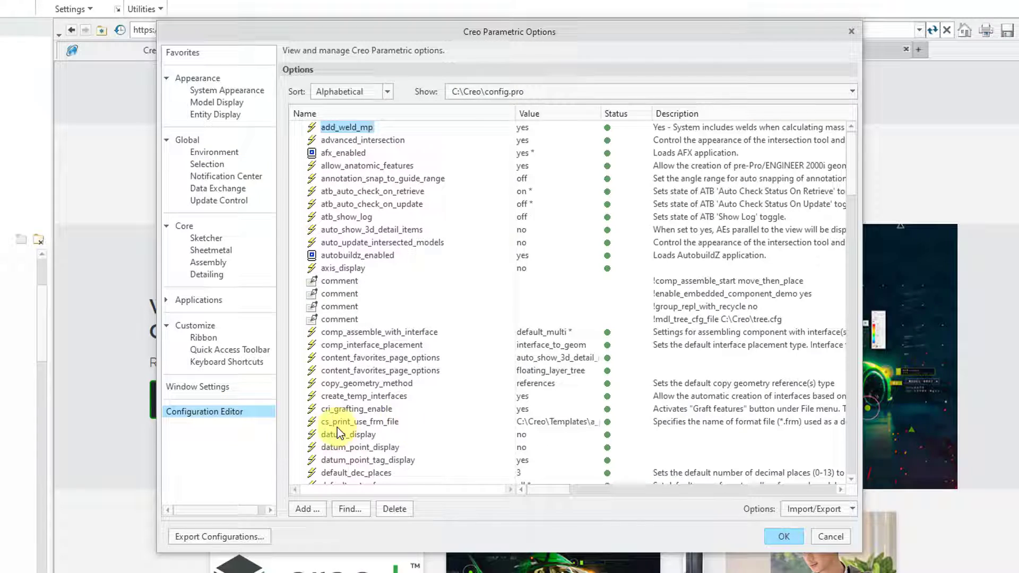
scroll(429, 233, down, 9)
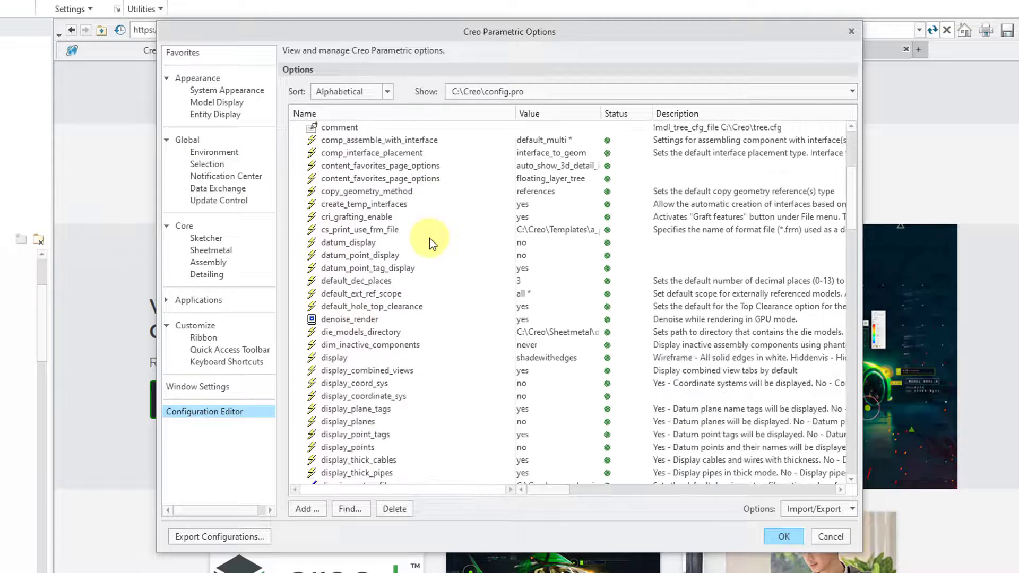
scroll(429, 238, up, 1)
scroll(428, 238, down, 4)
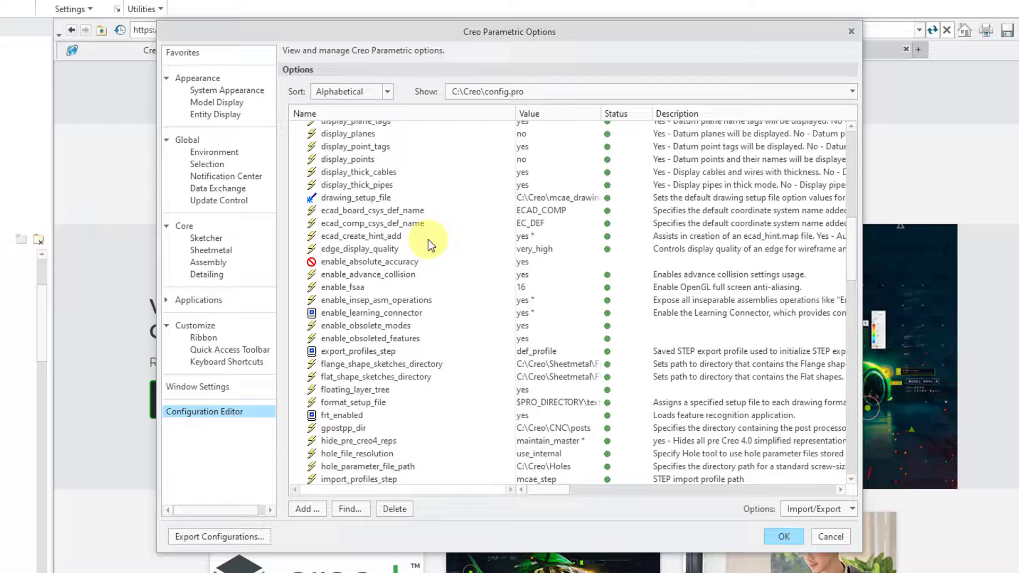
- Search configuration options for 'file_open' and widen the Find Option dialog to read the four results
click(356, 510)
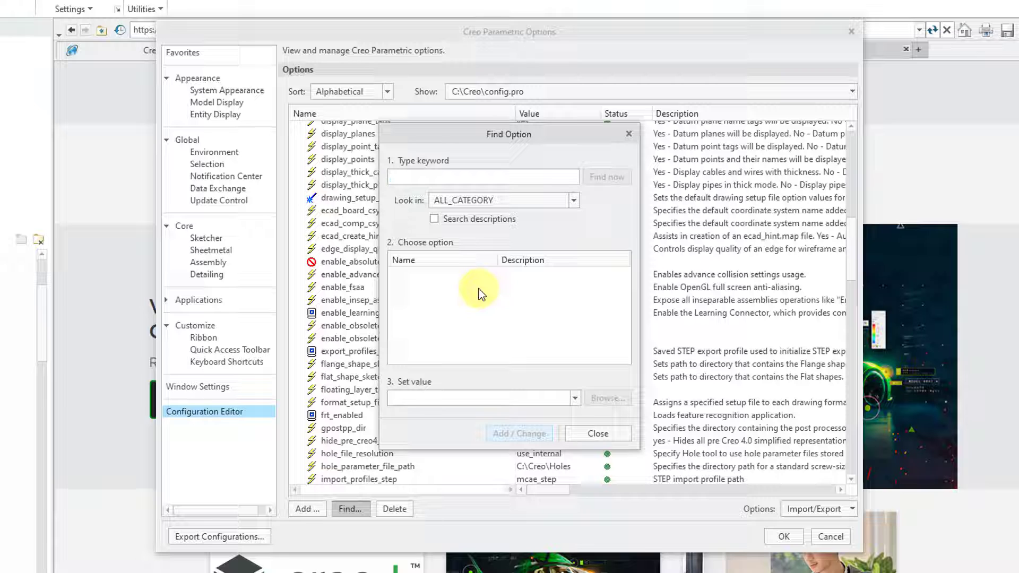
text(file)
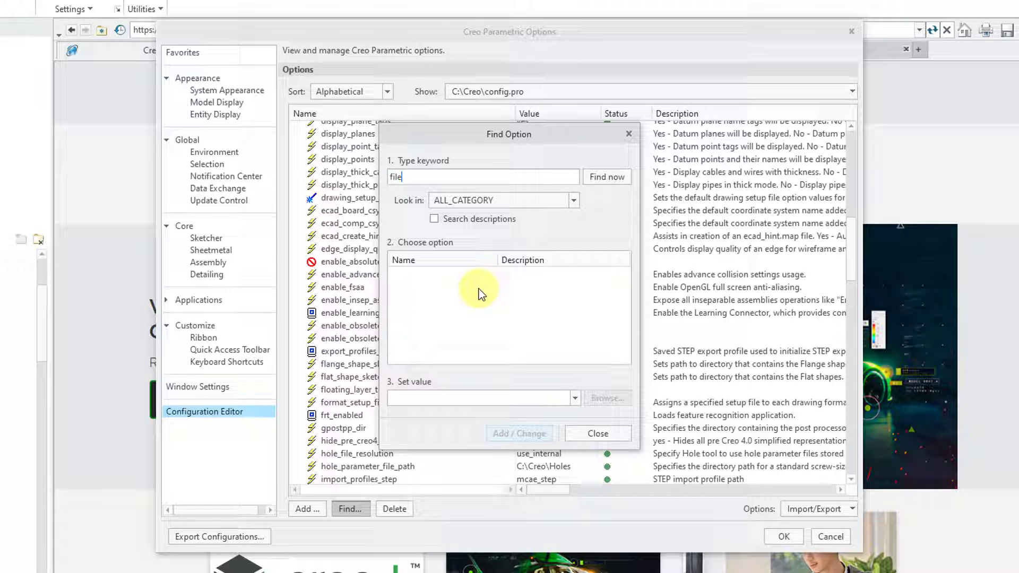
text(_open)
key(Return)
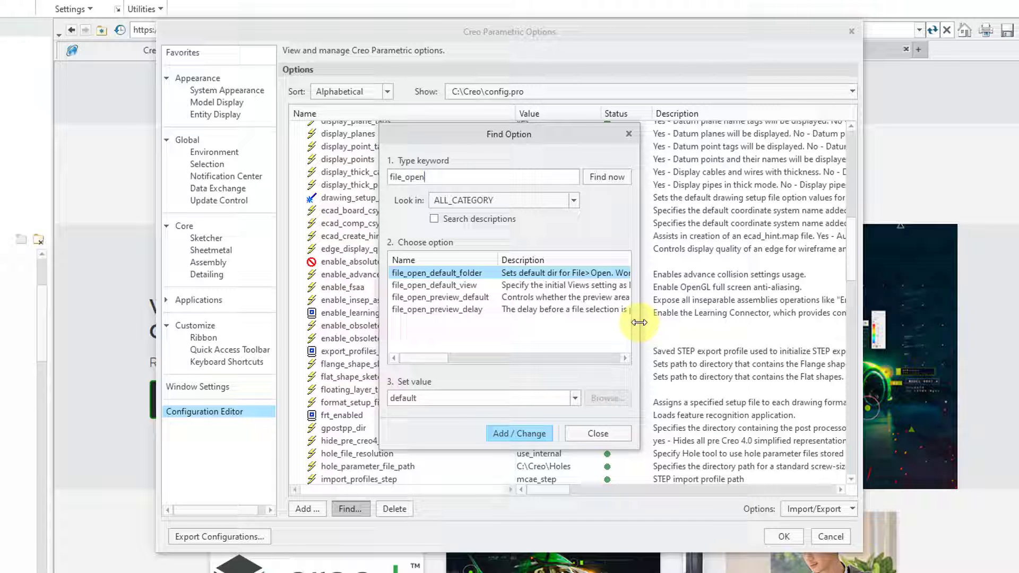
drag(641, 325, 869, 298)
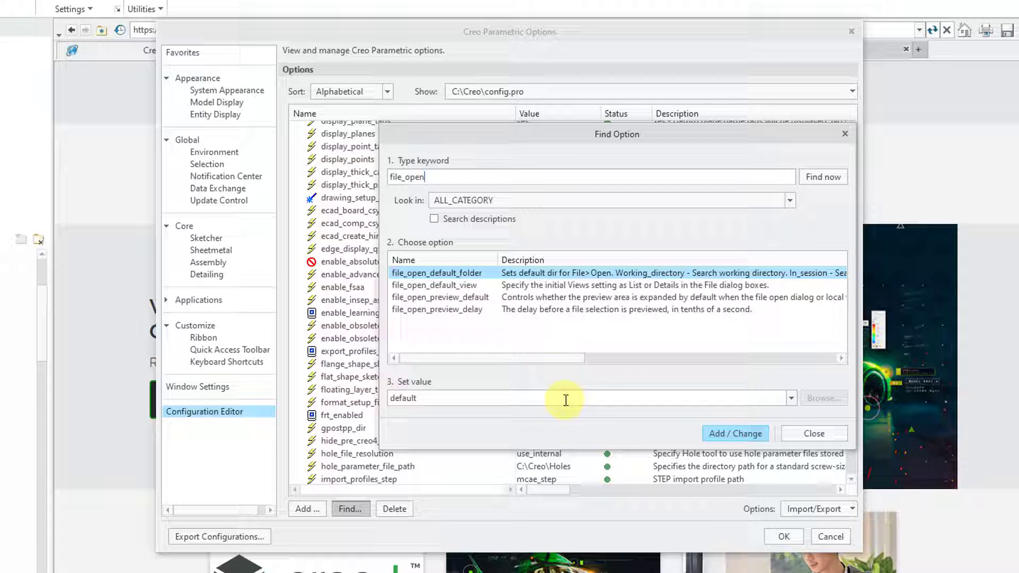
- Set file_open_default_folder to working_directory and add it to the option list
click(790, 399)
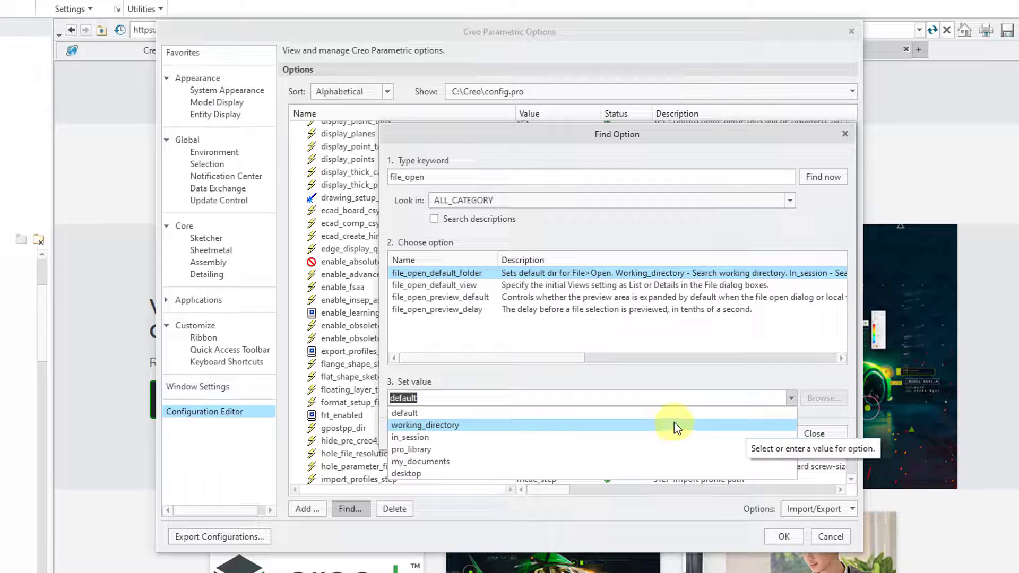
click(674, 426)
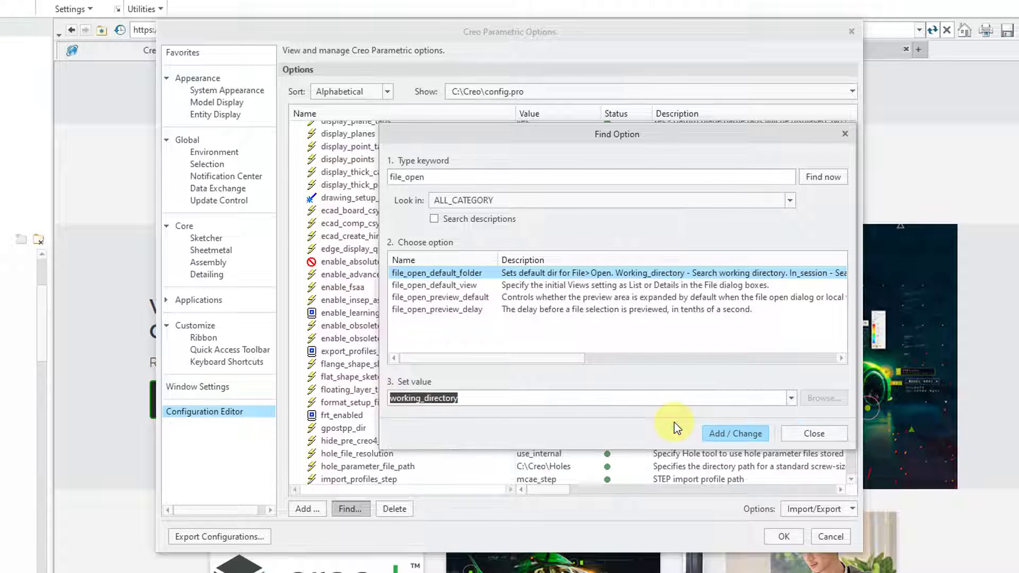
click(746, 437)
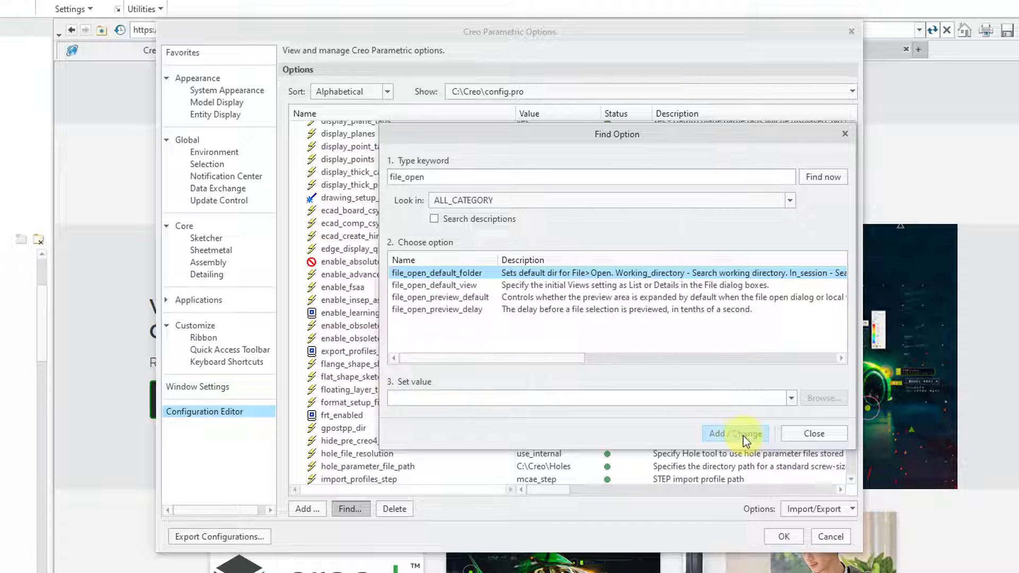
- Close the option search and export the displayed options to config.pro in C:\Creo
click(814, 434)
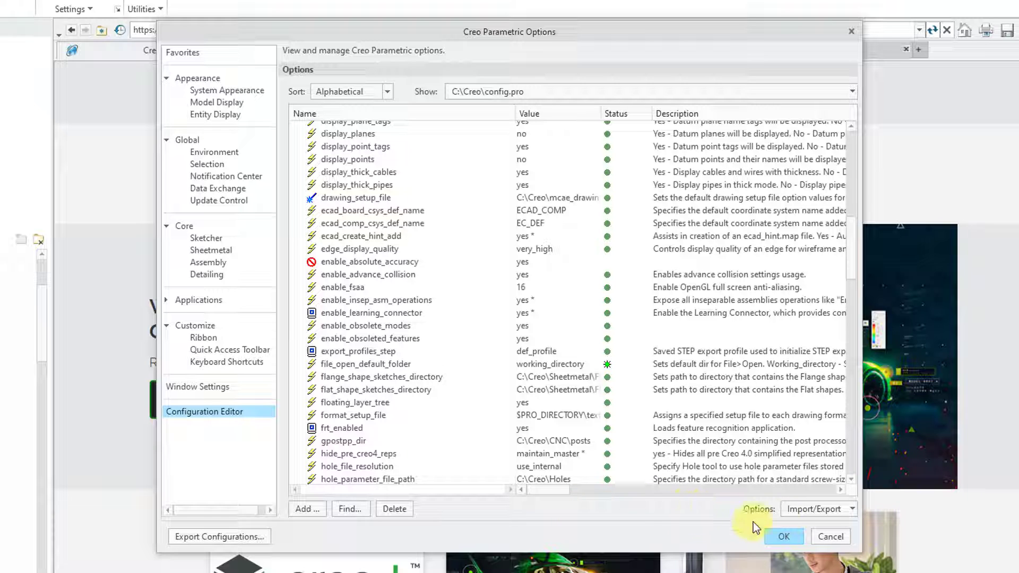
click(827, 510)
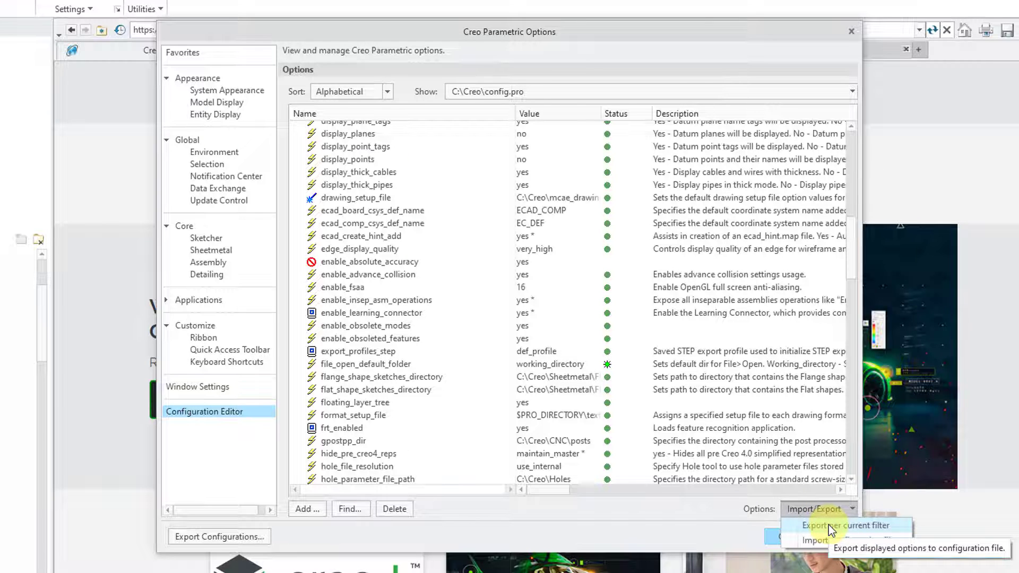
click(829, 524)
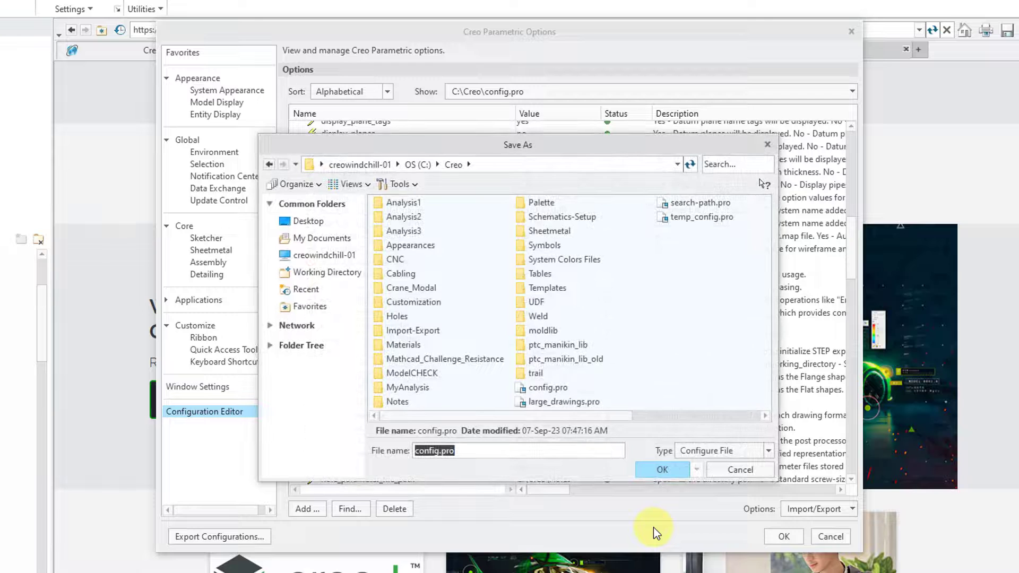
click(658, 469)
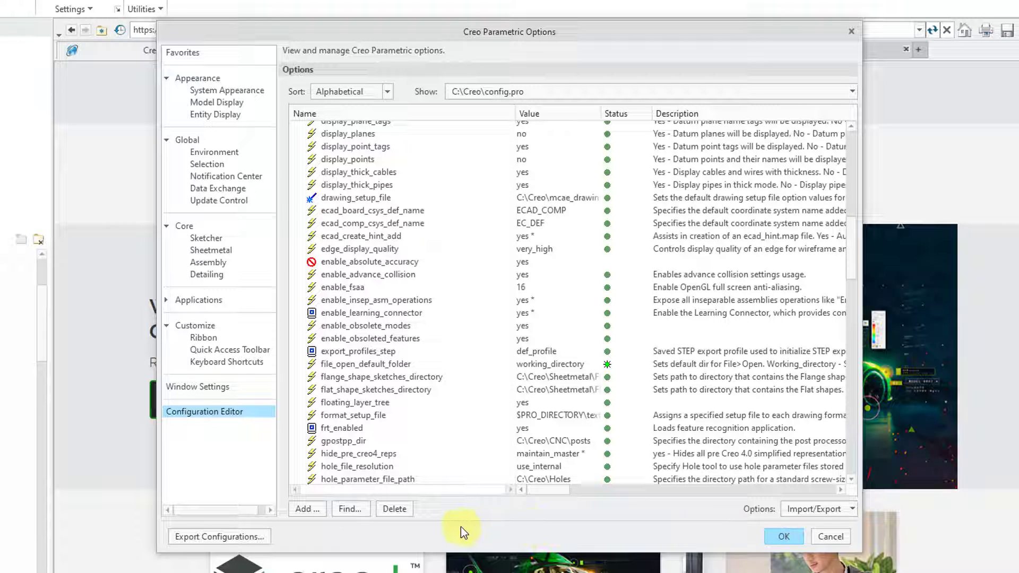
- Search 'file_open' again, review file_open_default_view's values, and keep it at list
click(348, 511)
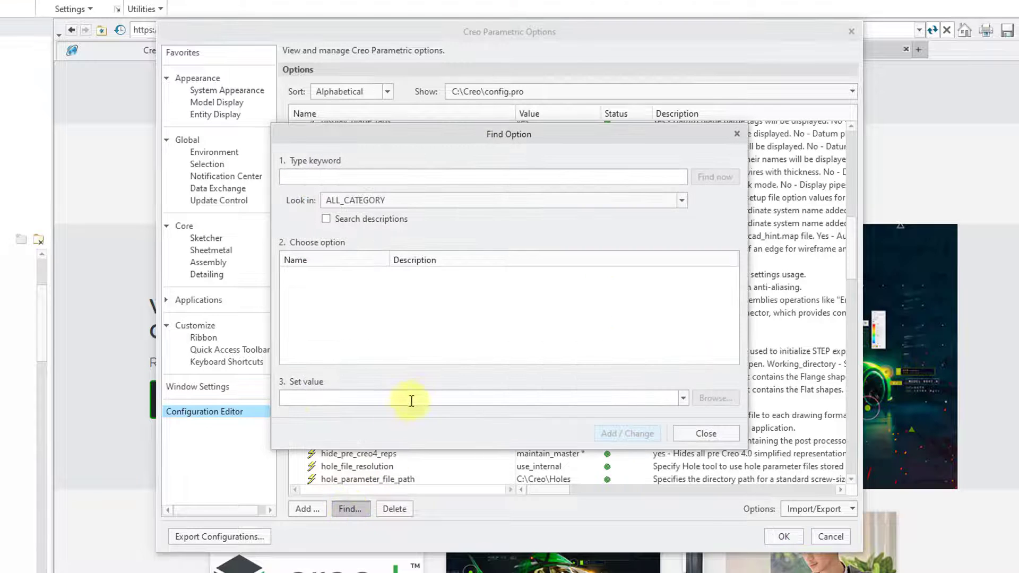
text(fi)
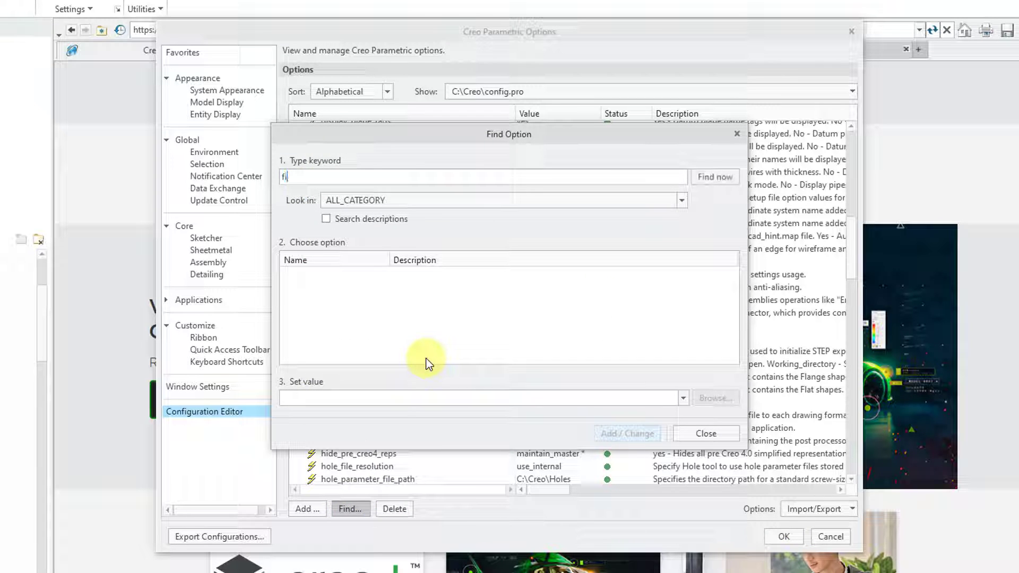
text(le_open)
key(Return)
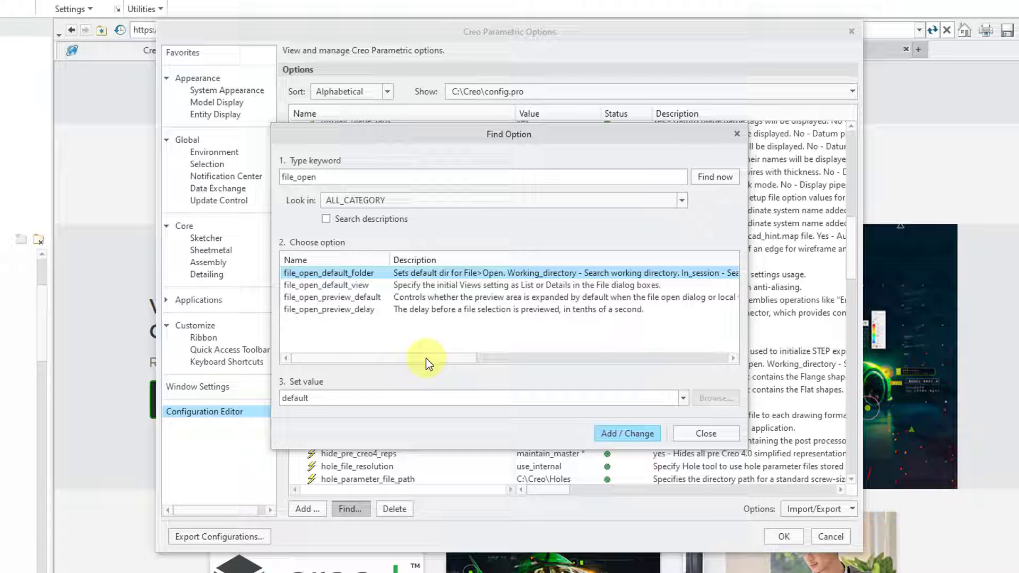
click(352, 287)
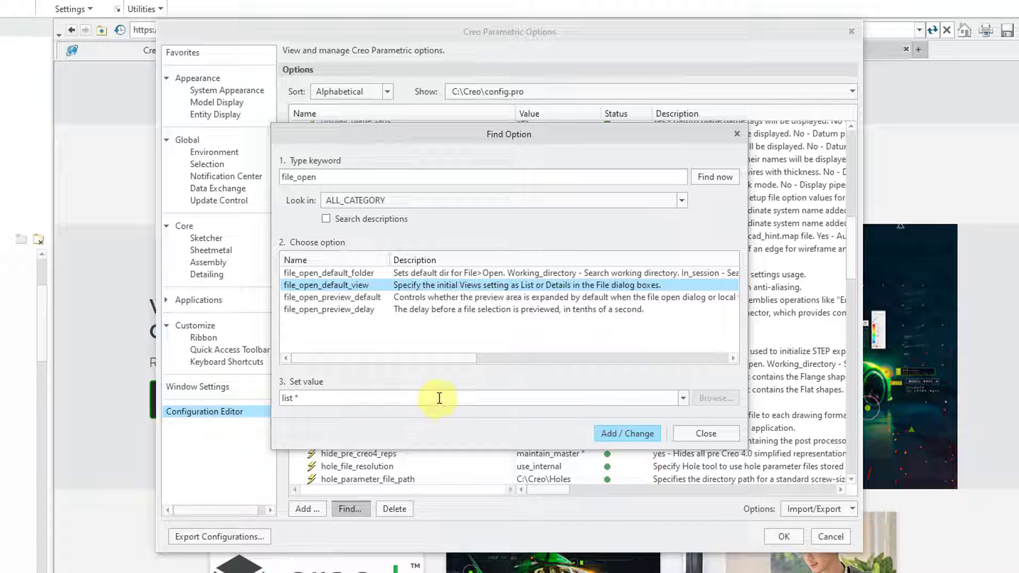
click(684, 398)
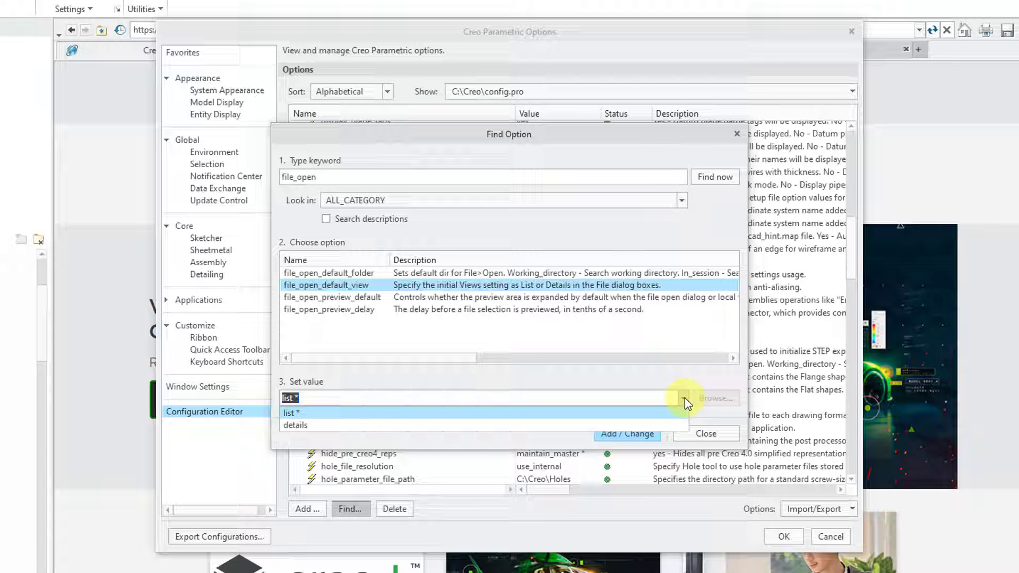
click(664, 380)
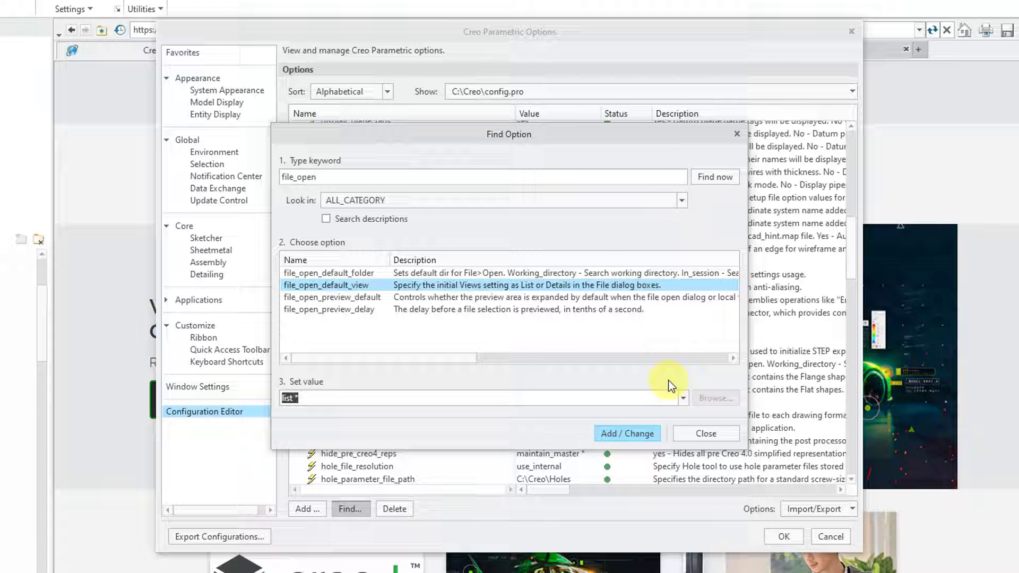
click(702, 435)
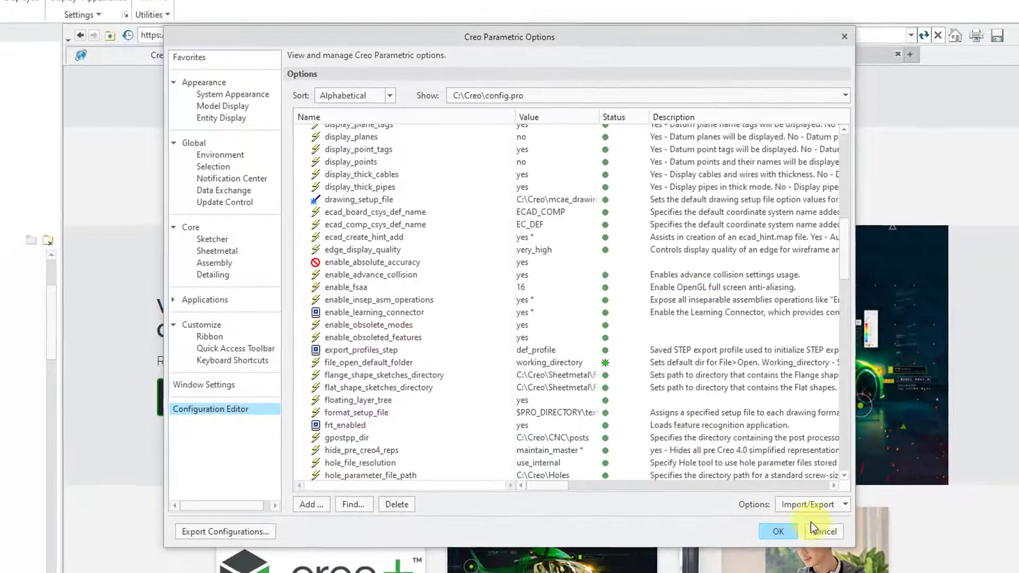
- Apply the options, then in File Open show the Address Default 'Look In' location choices
click(778, 531)
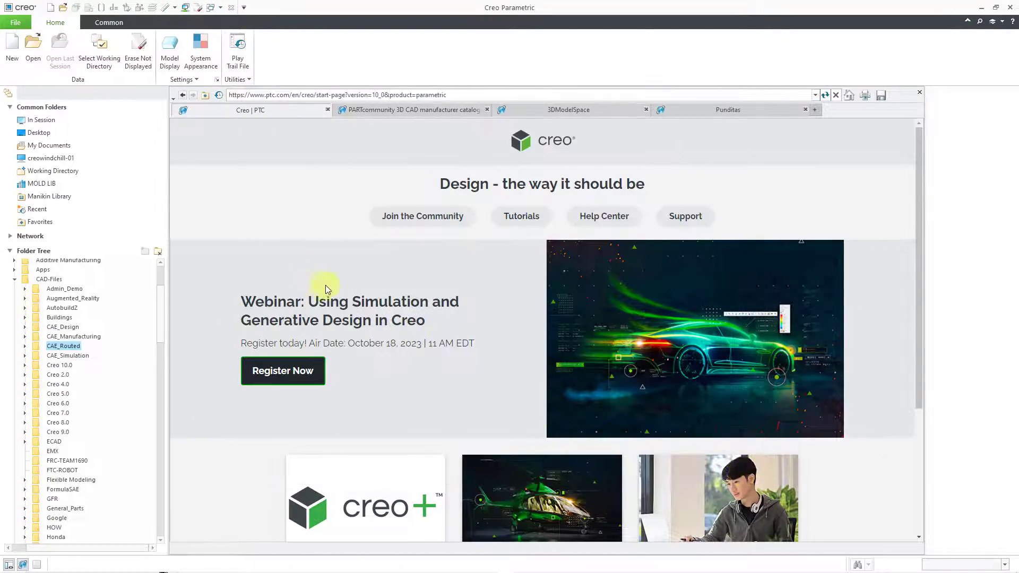
click(34, 58)
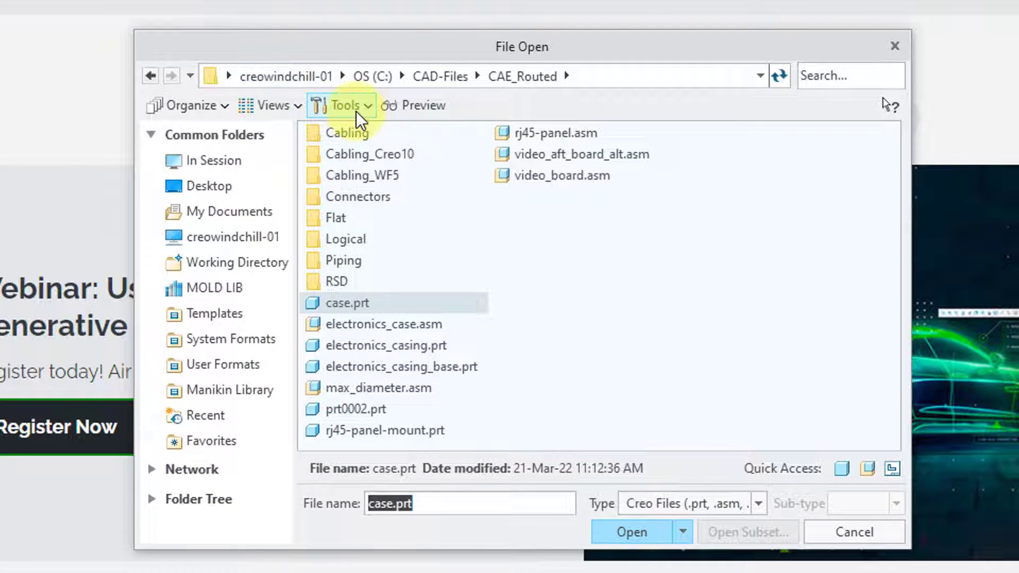
click(415, 191)
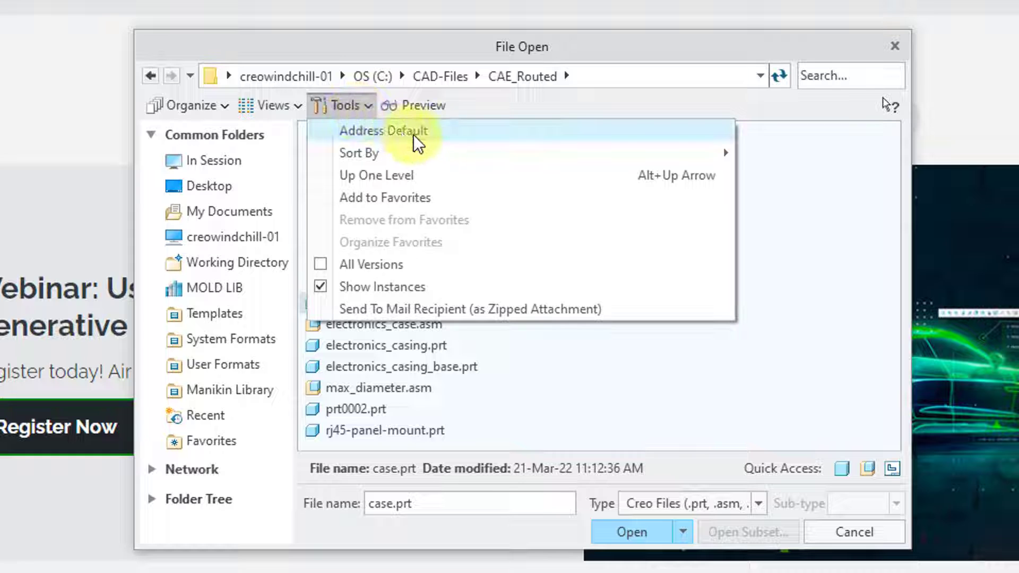
click(457, 129)
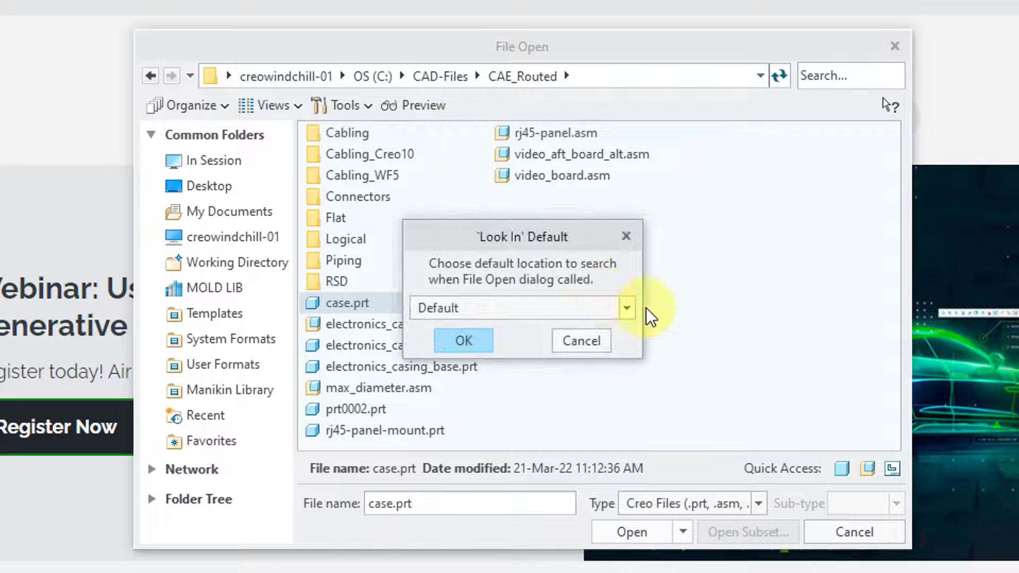
click(629, 308)
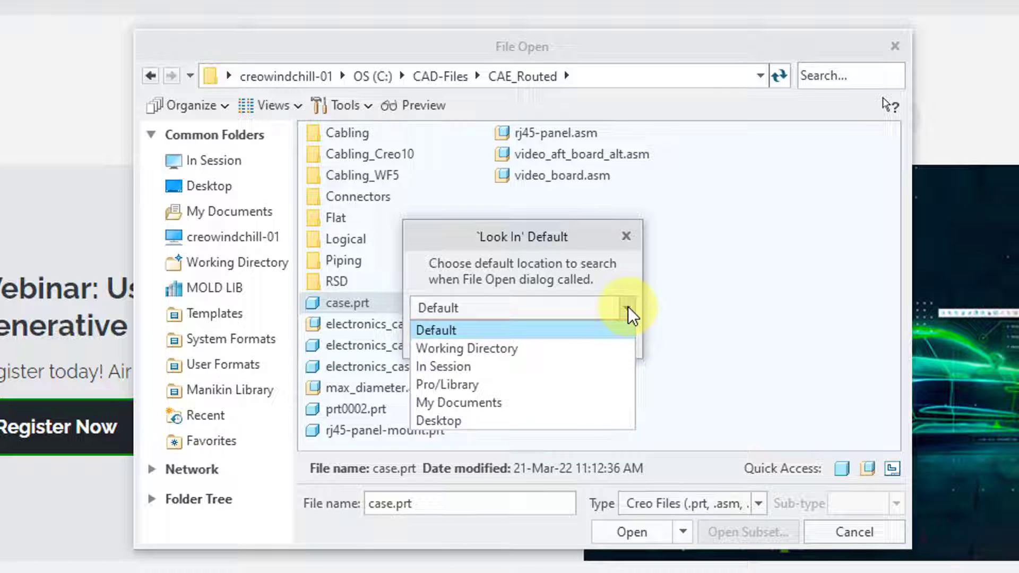